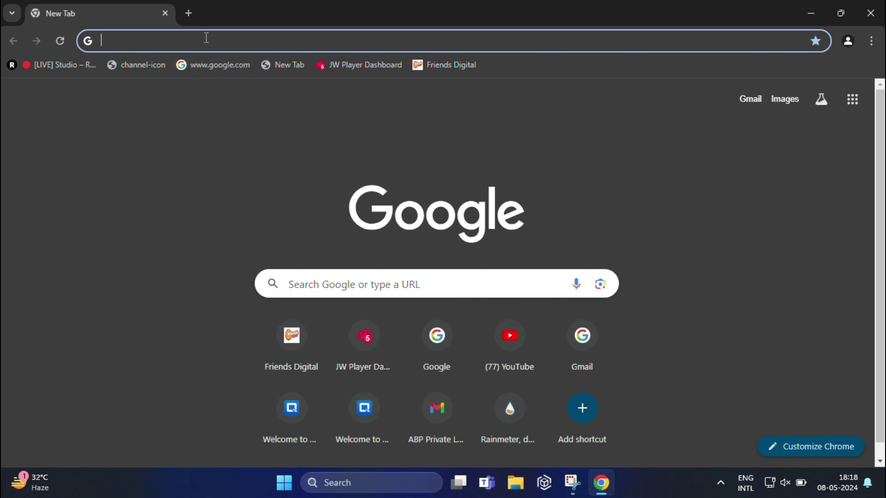
{"action": "type", "text": "chrom"}
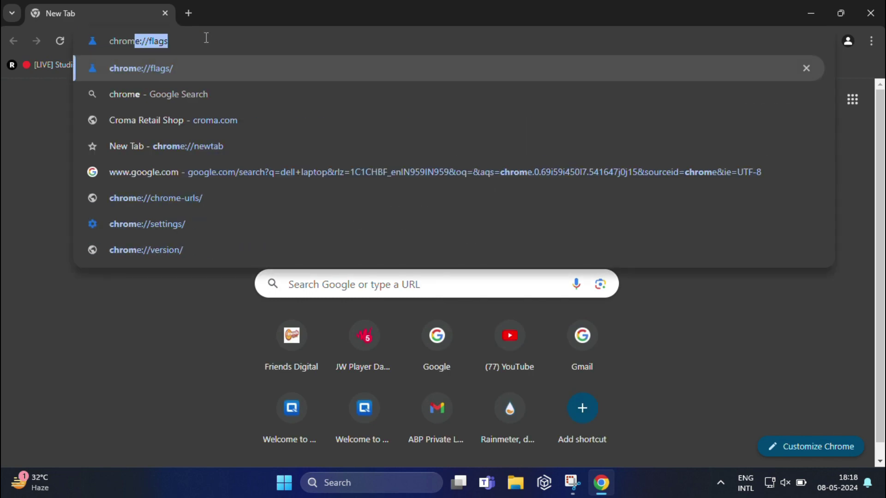
{"action": "type", "text": "e://f"}
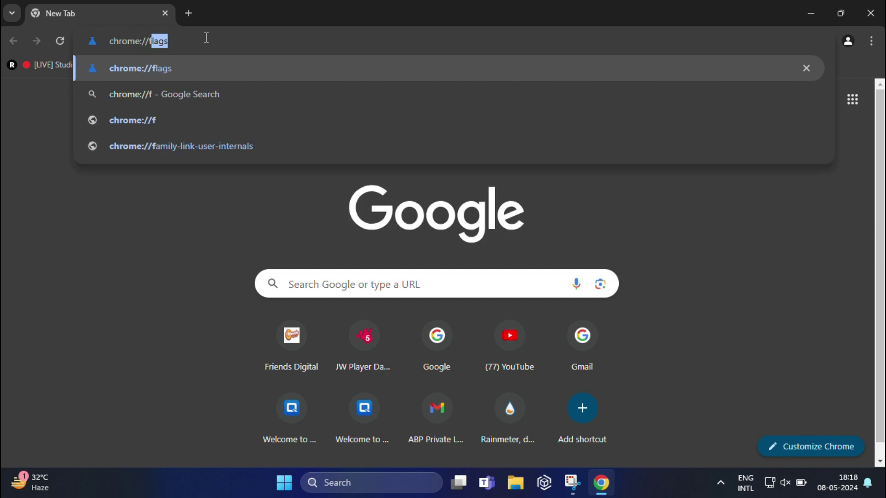
{"action": "type", "text": "lags"}
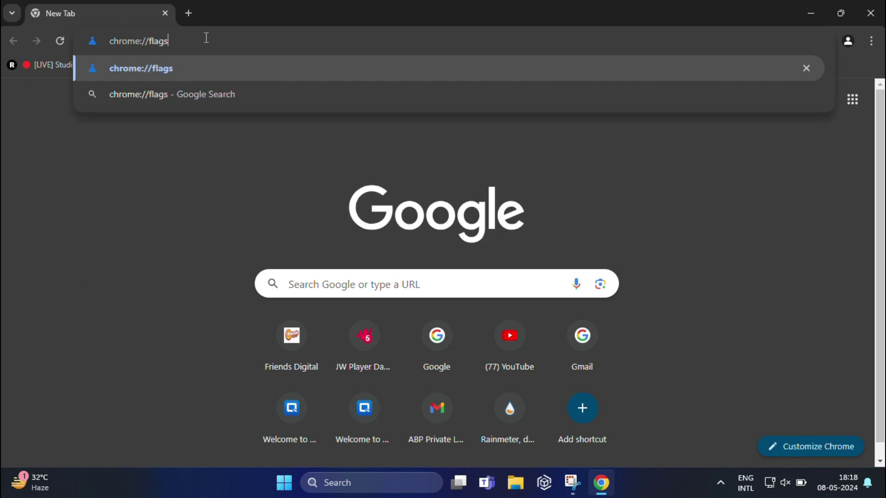
Load chrome://flags from the address bar to bring up the Experiments page.
{"action": "key", "text": "Return"}
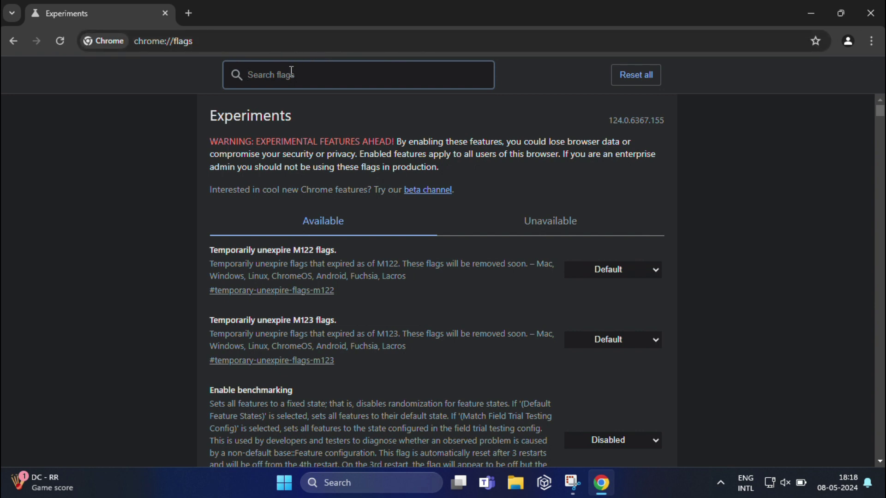
{"action": "type", "text": "Exp"}
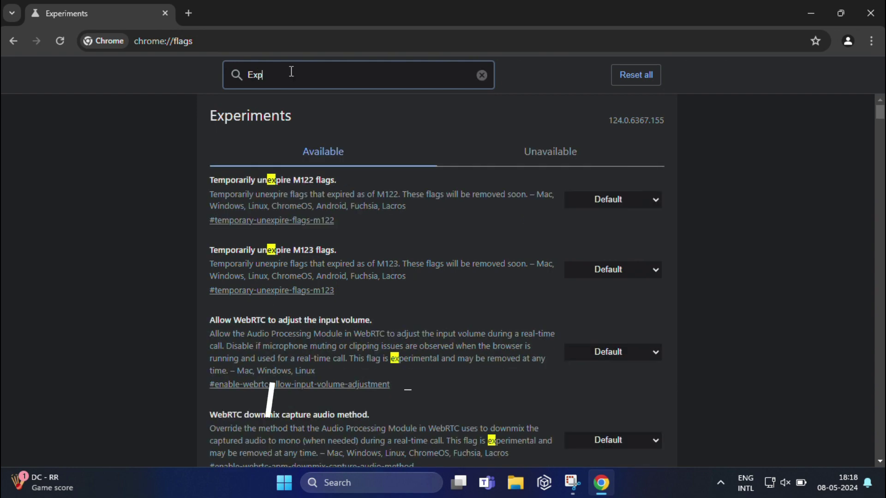
{"action": "type", "text": "erime"}
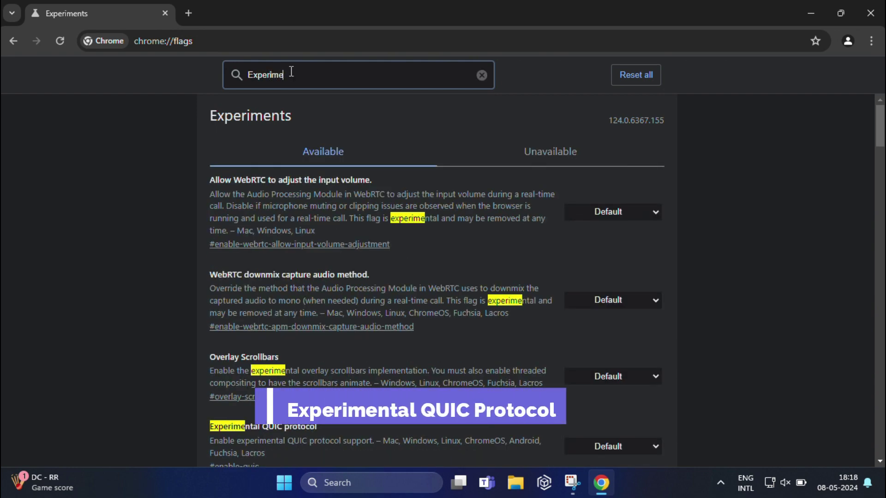
{"action": "type", "text": "ntal"}
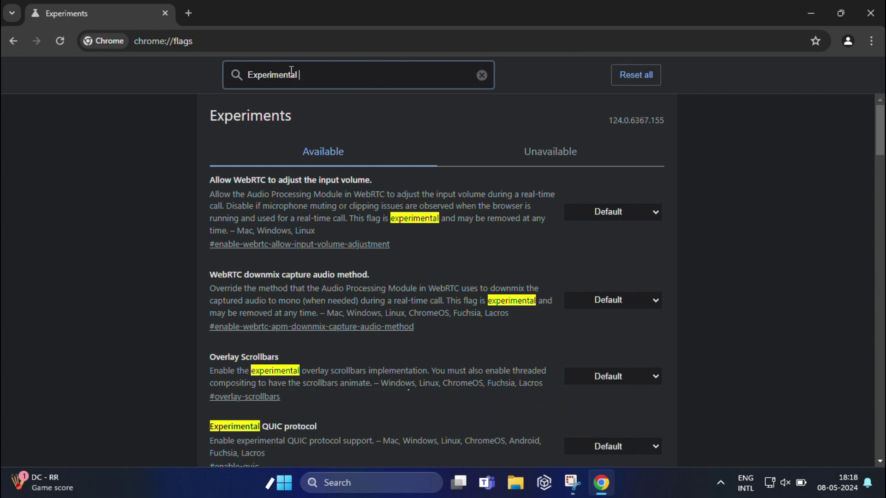
{"action": "type", "text": " quic"}
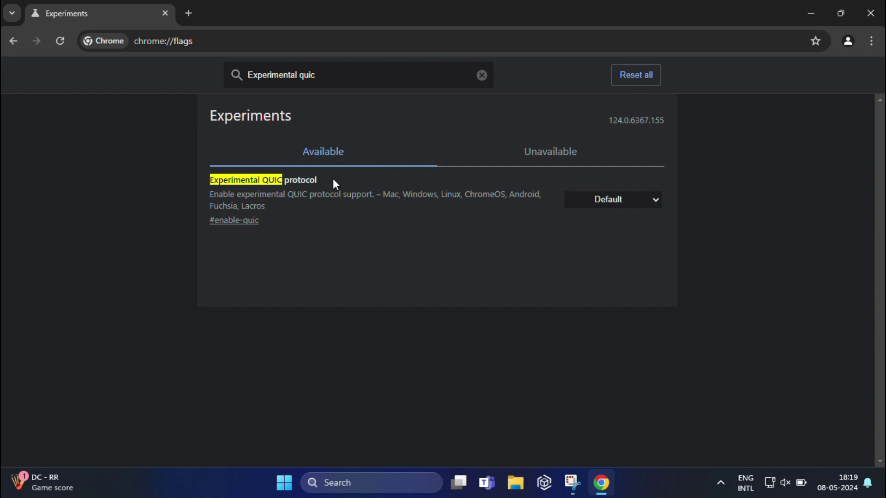
Set Experimental QUIC protocol to Enabled and relaunch Chrome.
{"action": "left_click", "coordinate": [652, 200]}
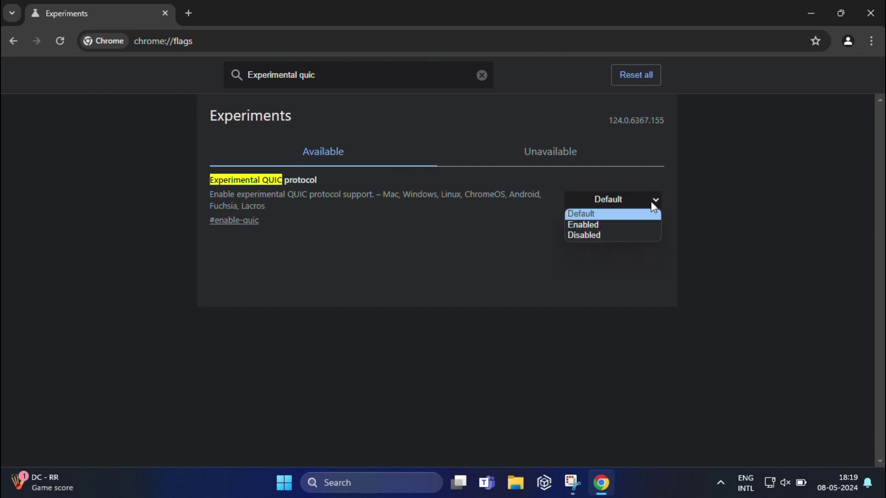
{"action": "left_click", "coordinate": [605, 227]}
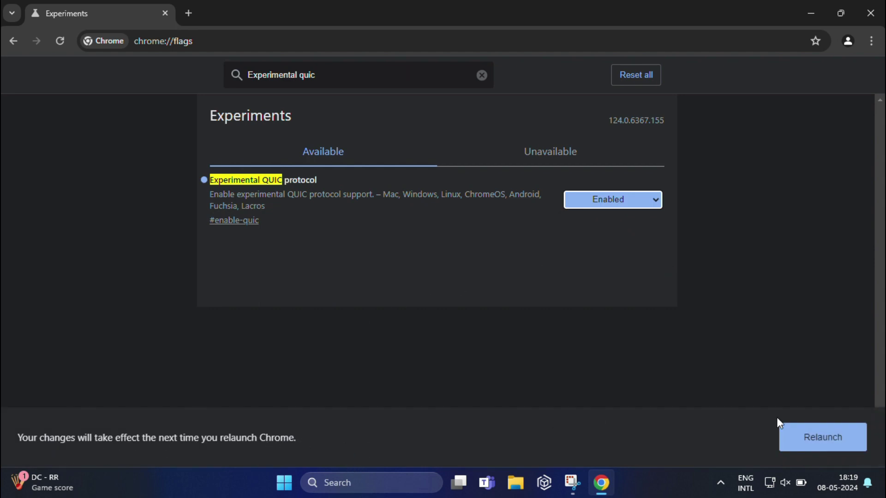
{"action": "left_click", "coordinate": [829, 441]}
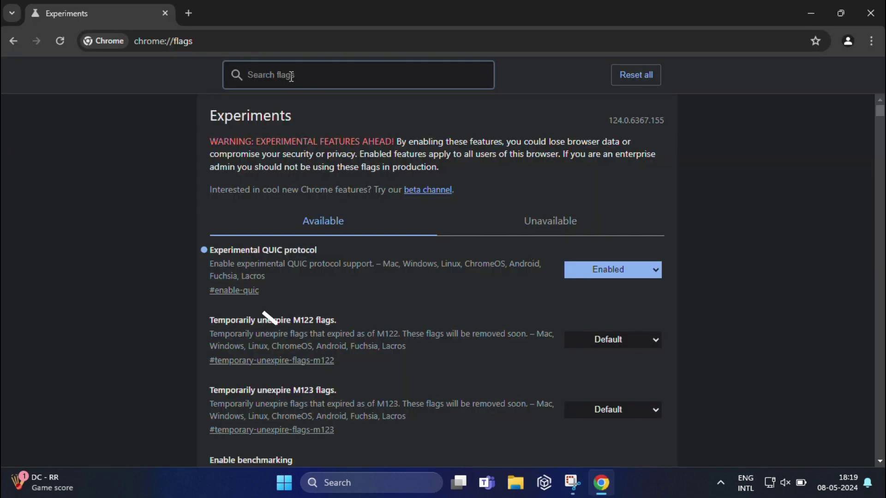
{"action": "type", "text": "pa"}
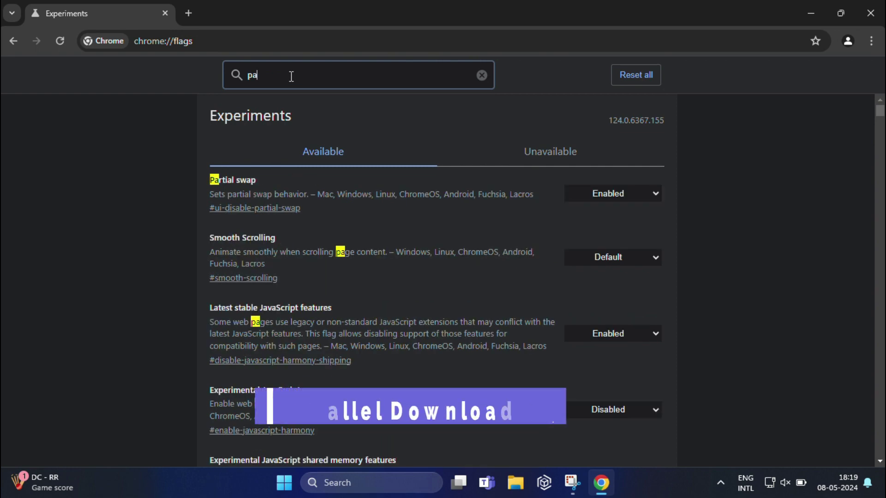
{"action": "type", "text": "ra"}
{"action": "type", "text": "llel "}
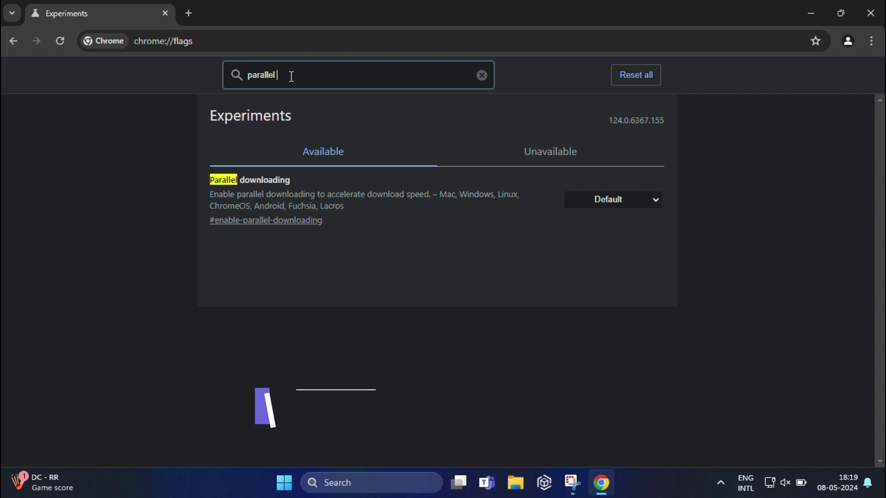
{"action": "type", "text": "dow"}
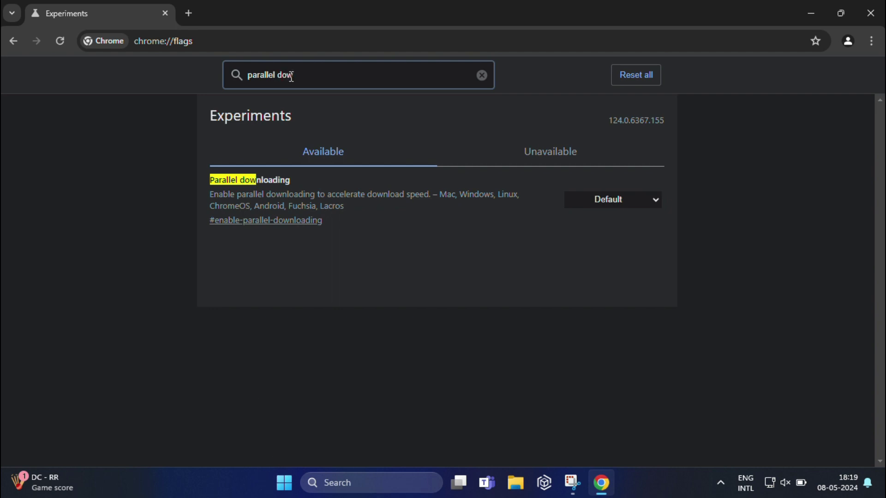
{"action": "type", "text": "nload"}
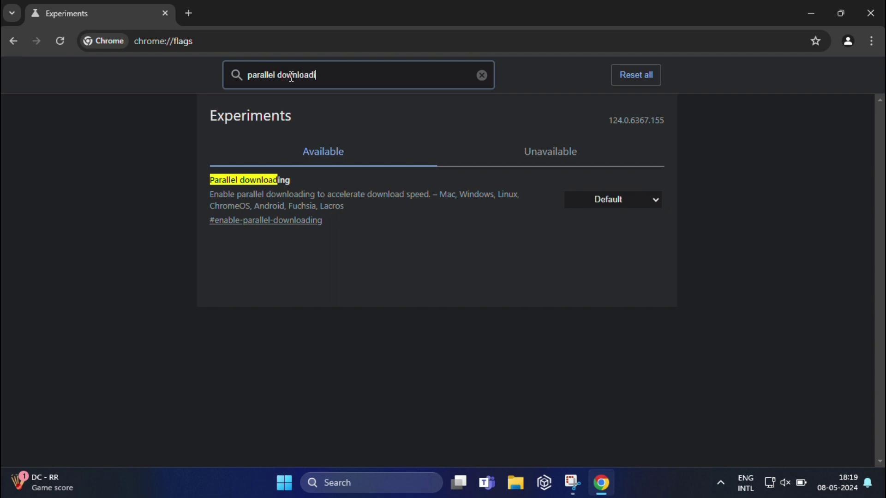
{"action": "type", "text": "ing"}
Set Parallel downloading to Enabled and relaunch Chrome.
{"action": "left_click", "coordinate": [654, 198]}
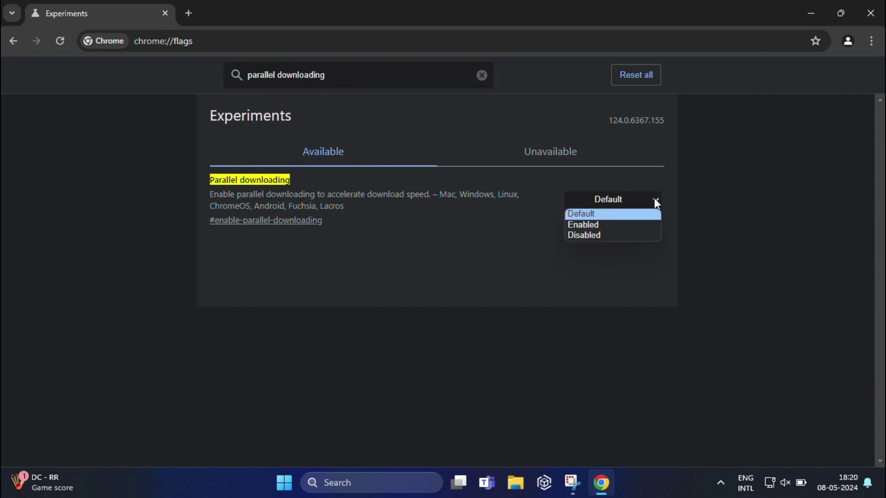
{"action": "left_click", "coordinate": [613, 225]}
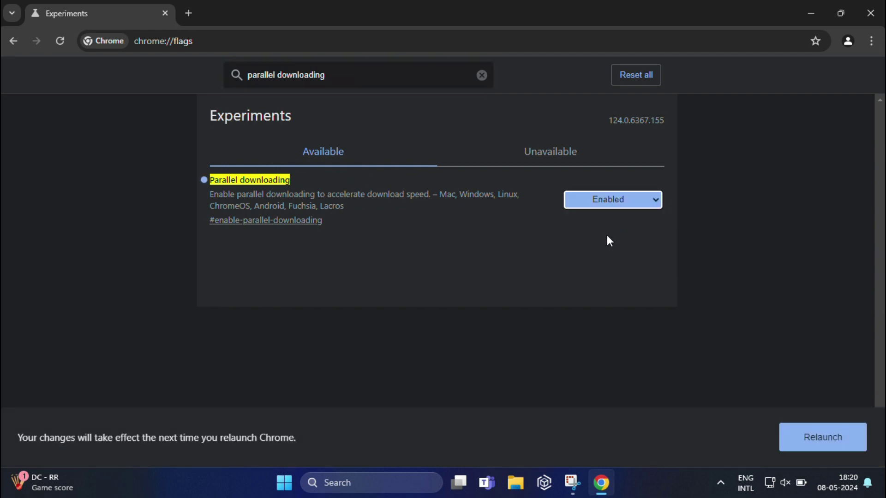
{"action": "left_click", "coordinate": [822, 437]}
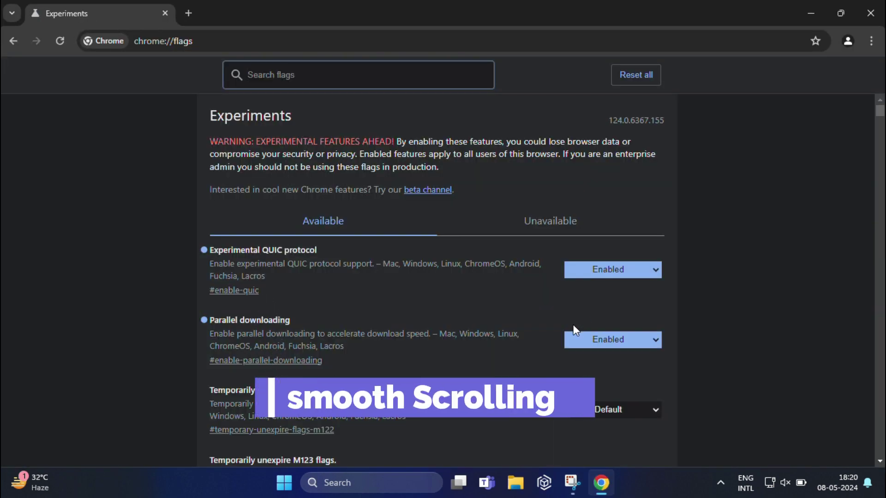
{"action": "type", "text": "smoot"}
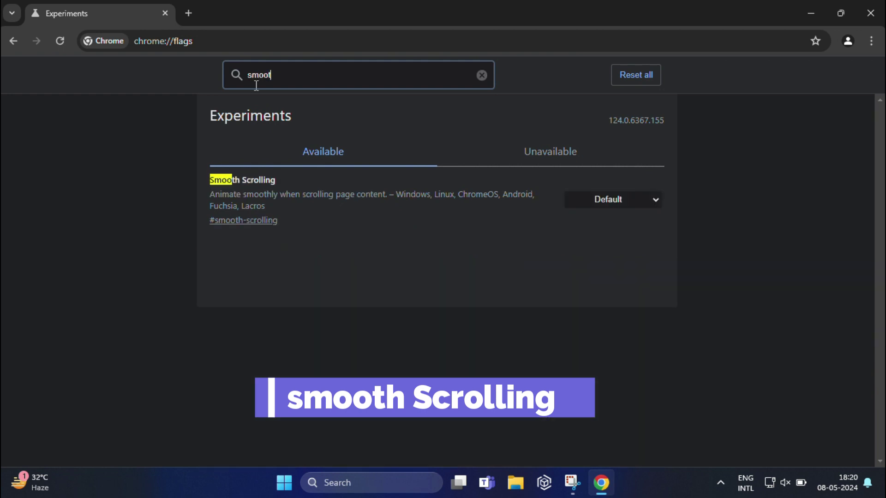
{"action": "type", "text": "h scrolling"}
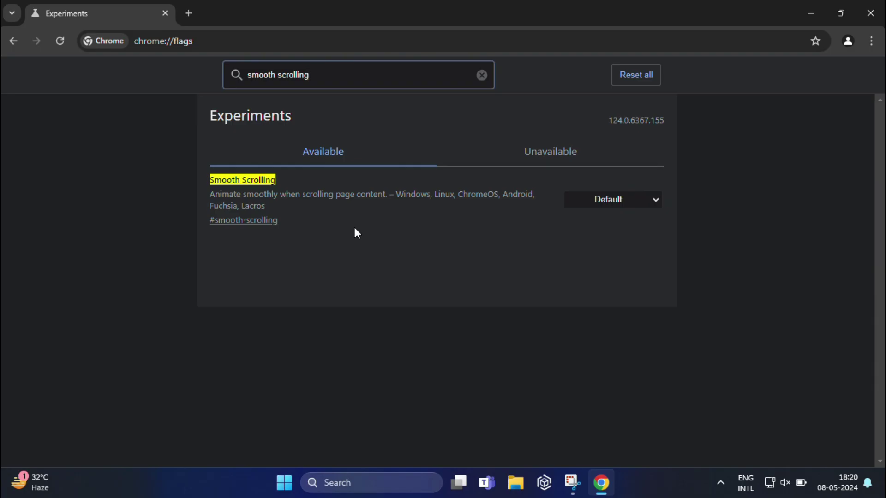
Set Smooth Scrolling to Enabled and relaunch the browser.
{"action": "left_click", "coordinate": [652, 199]}
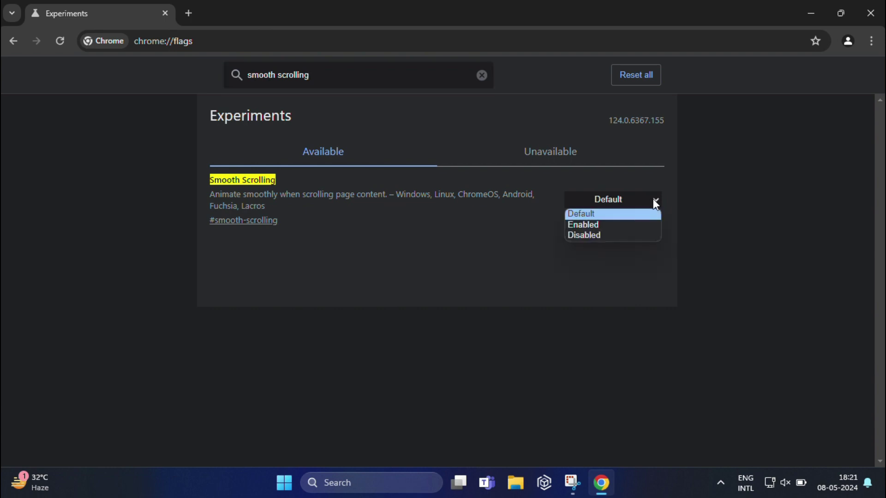
{"action": "left_click", "coordinate": [595, 222]}
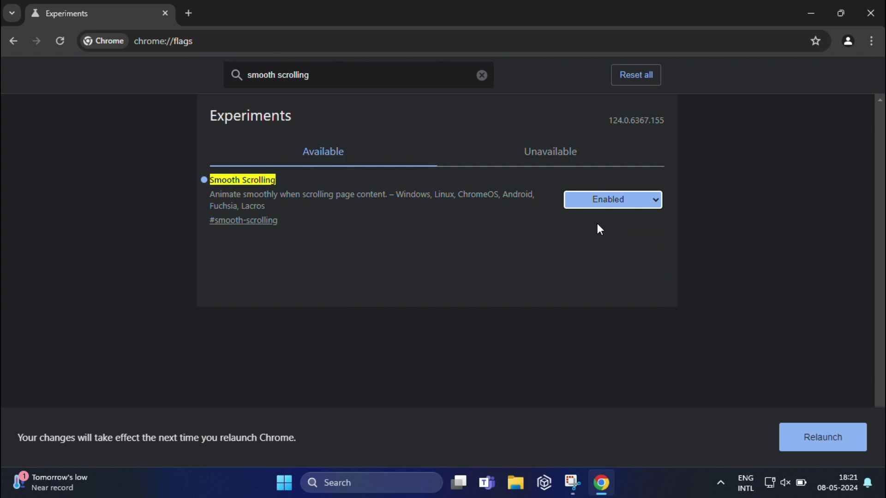
{"action": "left_click", "coordinate": [822, 437]}
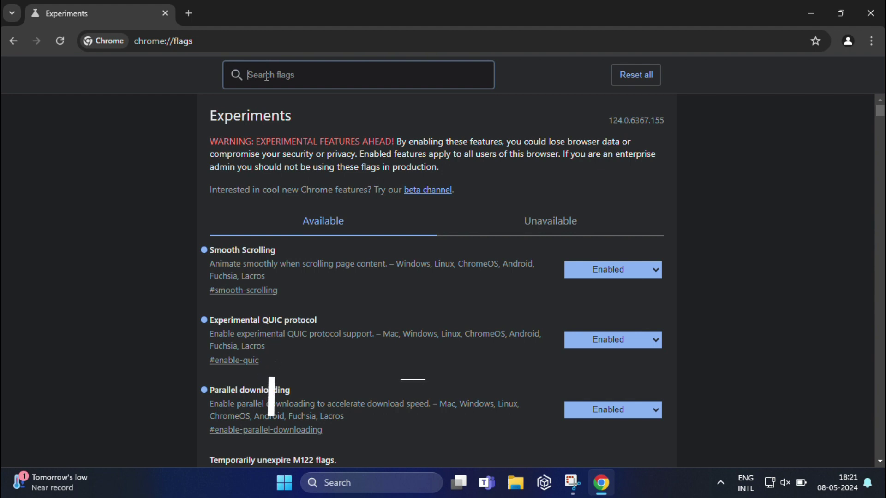
{"action": "type", "text": "gpu"}
{"action": "type", "text": " r"}
{"action": "type", "text": "as"}
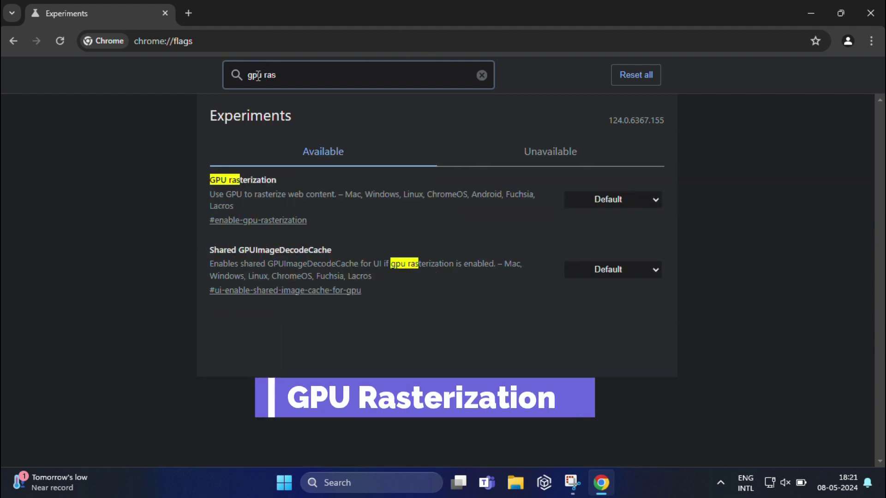
{"action": "type", "text": "terizat"}
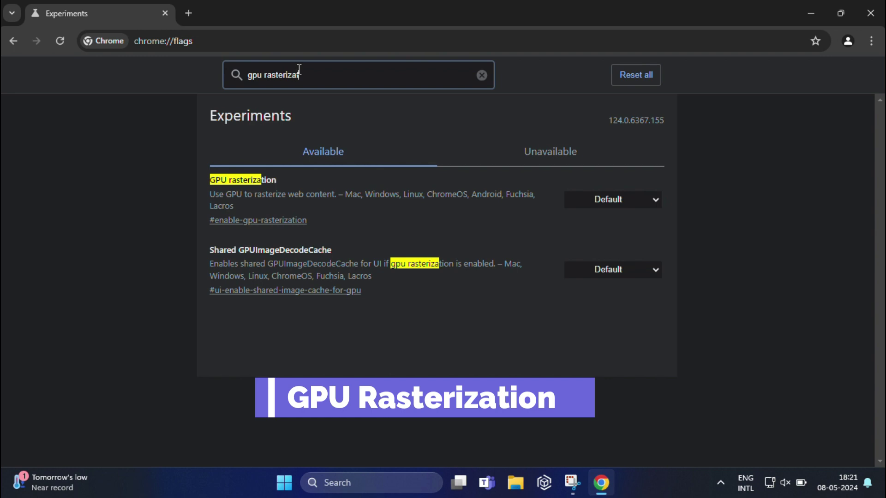
{"action": "type", "text": "ion"}
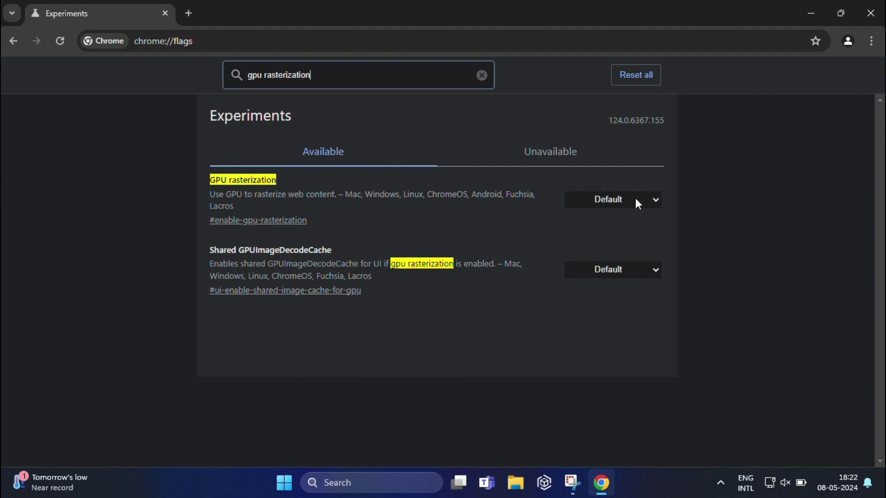
Switch GPU rasterization to Enabled and relaunch Chrome to apply it.
{"action": "left_click", "coordinate": [655, 199]}
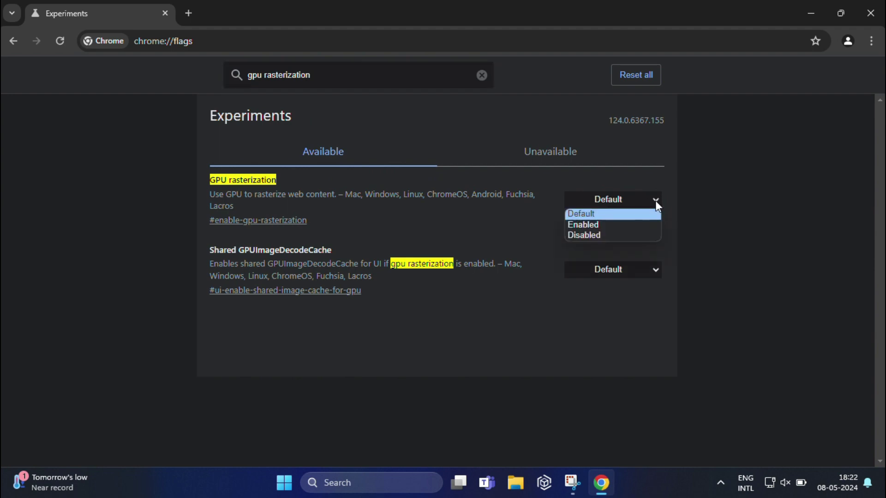
{"action": "left_click", "coordinate": [595, 224]}
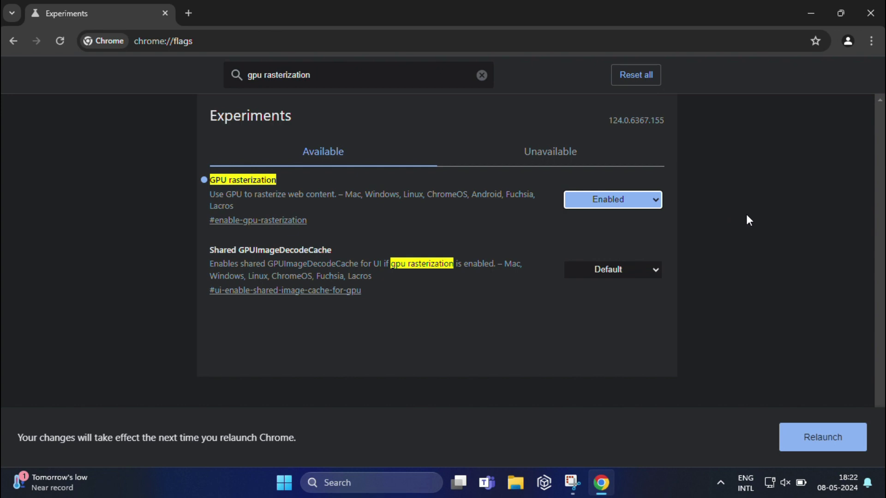
{"action": "left_click", "coordinate": [822, 437]}
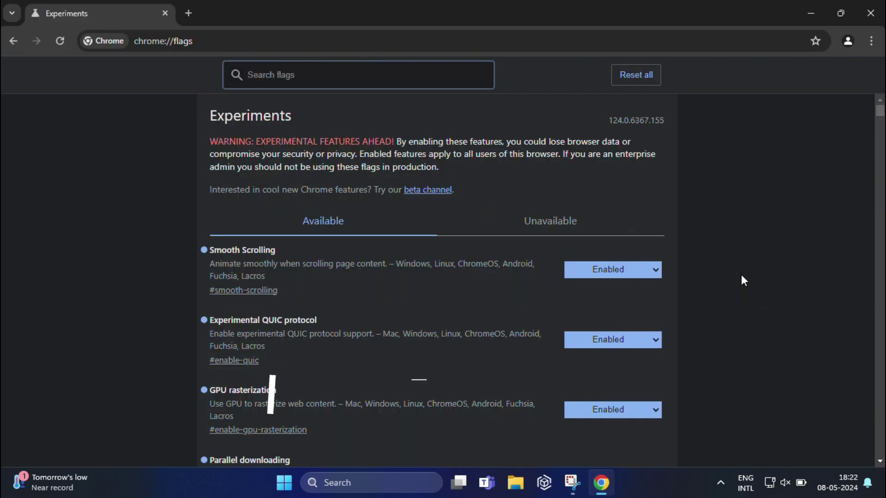
Search the flags for 'back-forward', stepping back three pages and forward two in history.
{"action": "left_click", "coordinate": [265, 74]}
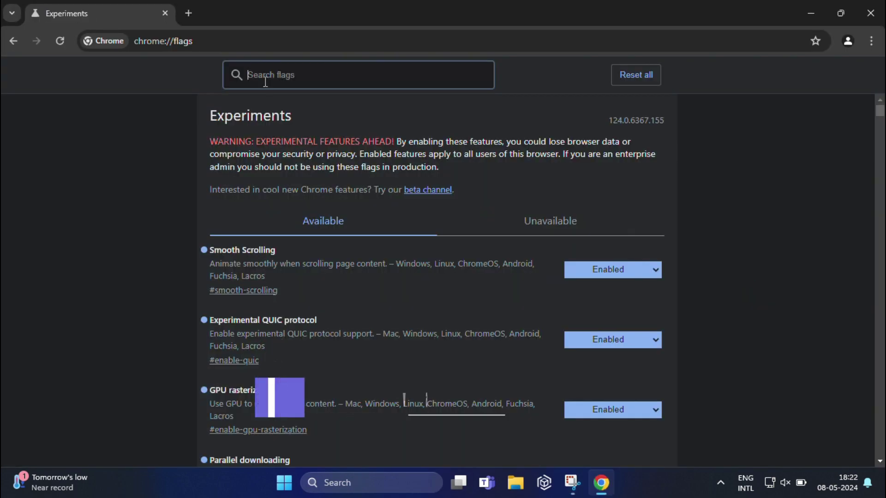
{"action": "type", "text": "back-"}
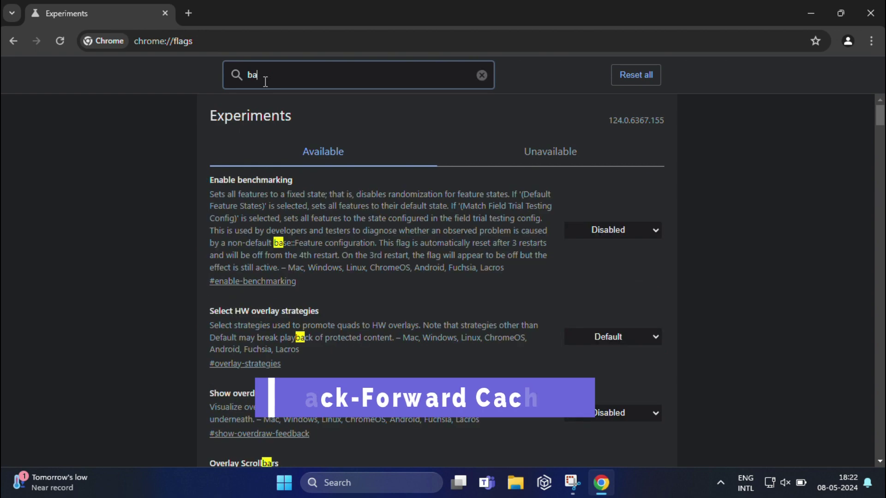
{"action": "type", "text": "f"}
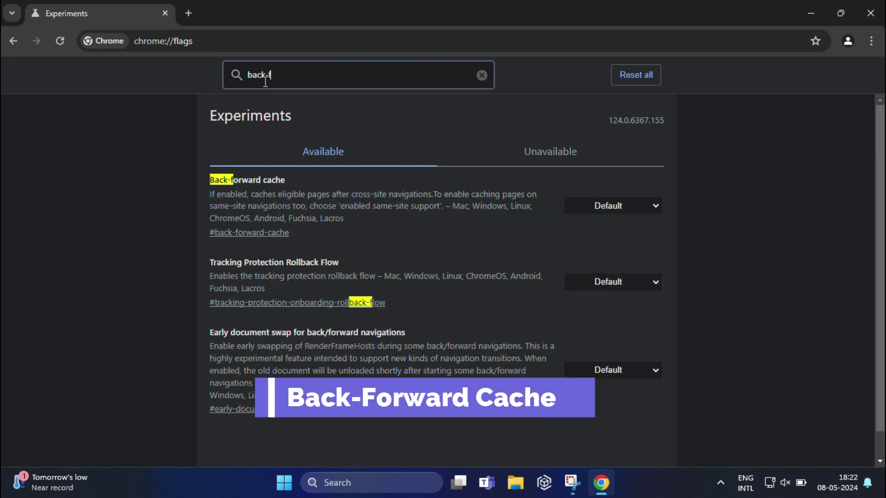
{"action": "type", "text": "orward"}
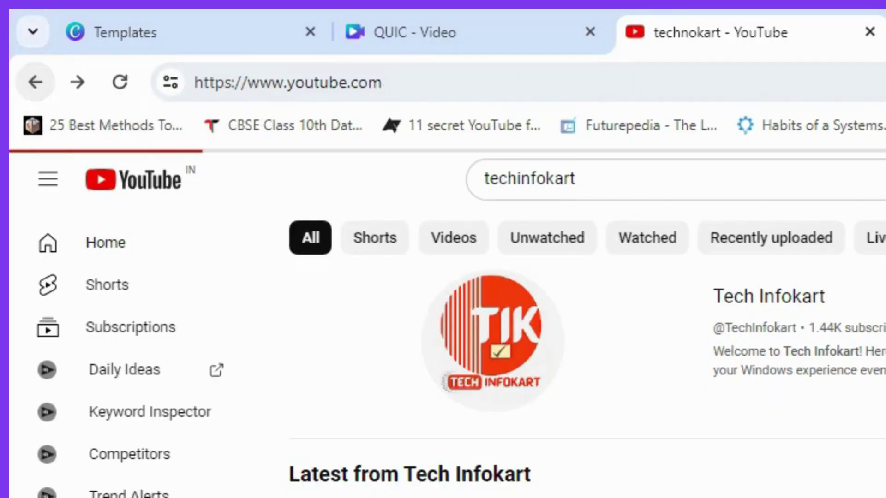
{"action": "key", "text": "alt+Left"}
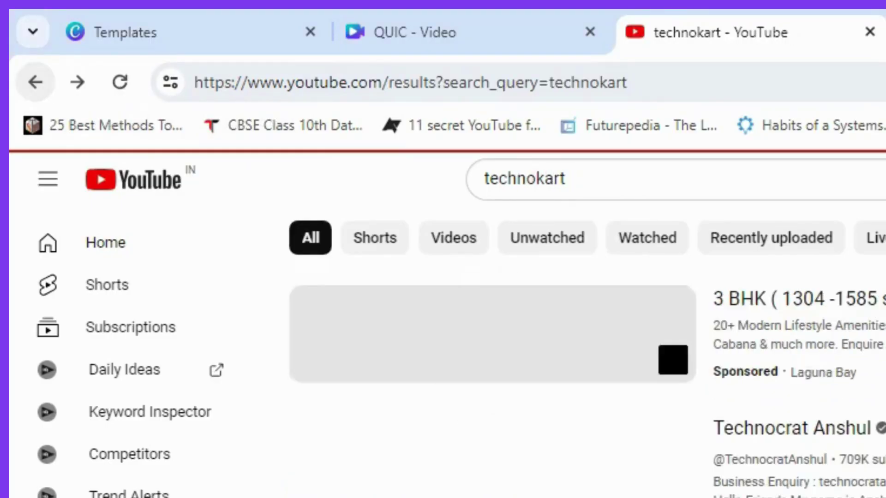
{"action": "key", "text": "alt+Left"}
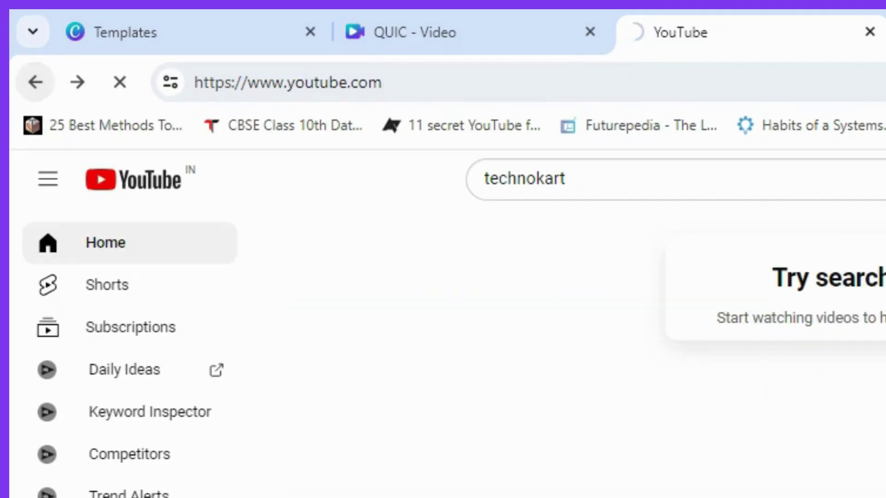
{"action": "key", "text": "alt+Left"}
{"action": "key", "text": "alt+Left"}
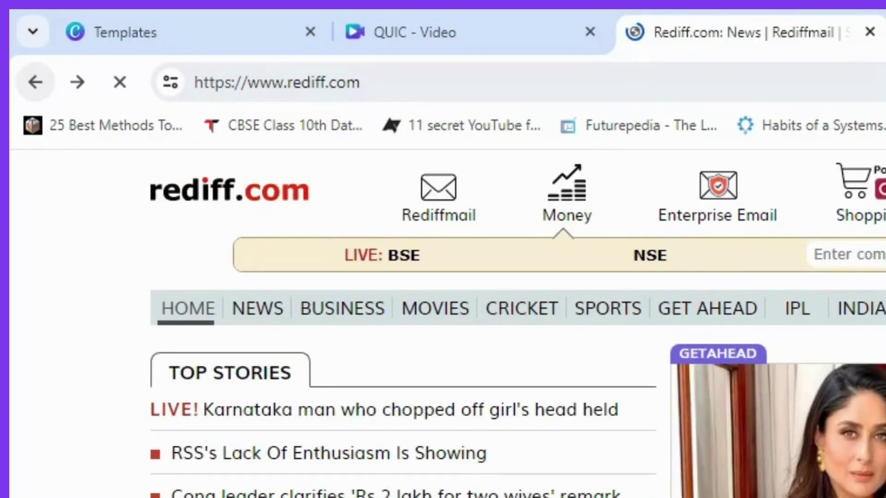
{"action": "left_click", "coordinate": [77, 83]}
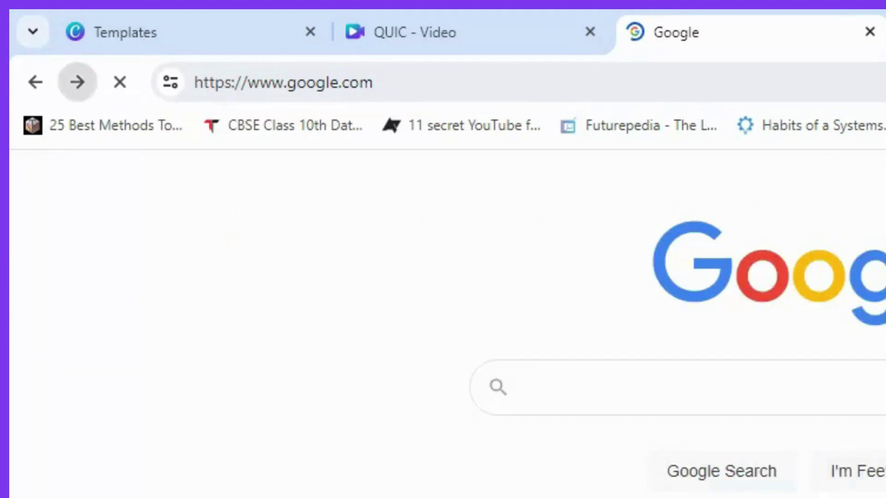
{"action": "left_click", "coordinate": [77, 82]}
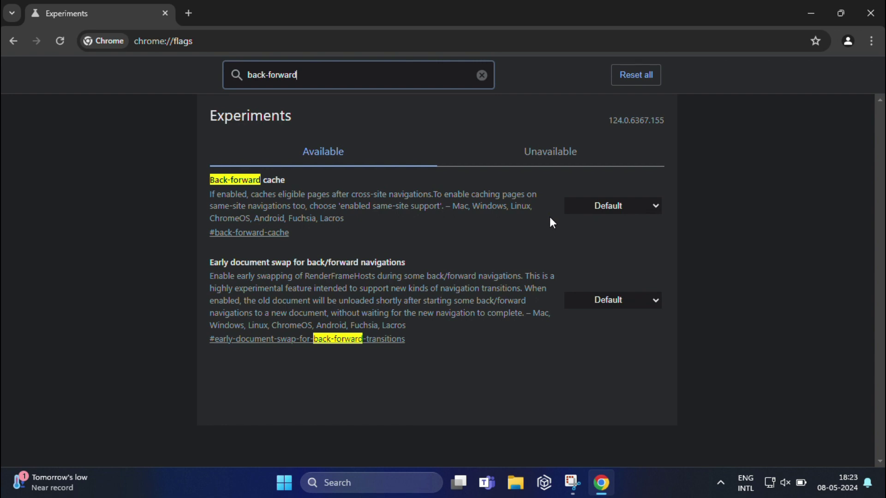
Set Back-forward cache to Enabled and relaunch Chrome.
{"action": "left_click", "coordinate": [654, 206]}
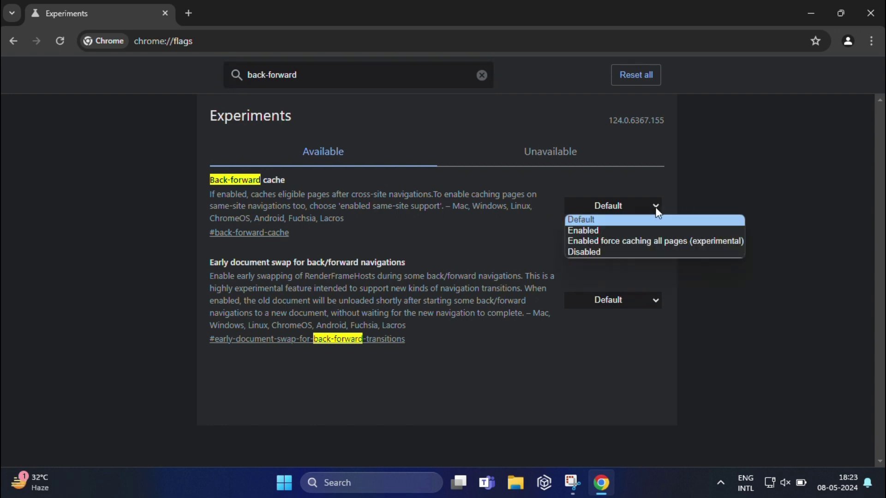
{"action": "left_click", "coordinate": [610, 230]}
{"action": "left_click", "coordinate": [820, 448]}
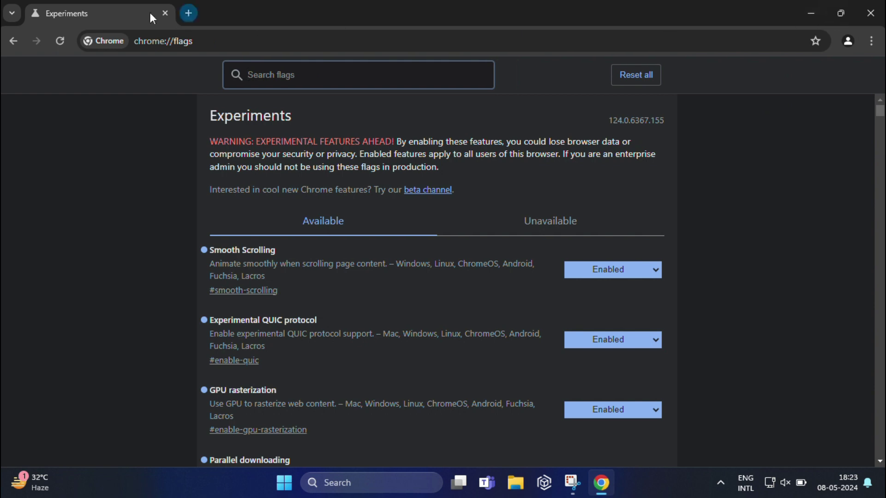
Open a blank tab, close the Experiments tab, and close Chrome.
{"action": "left_click", "coordinate": [187, 13]}
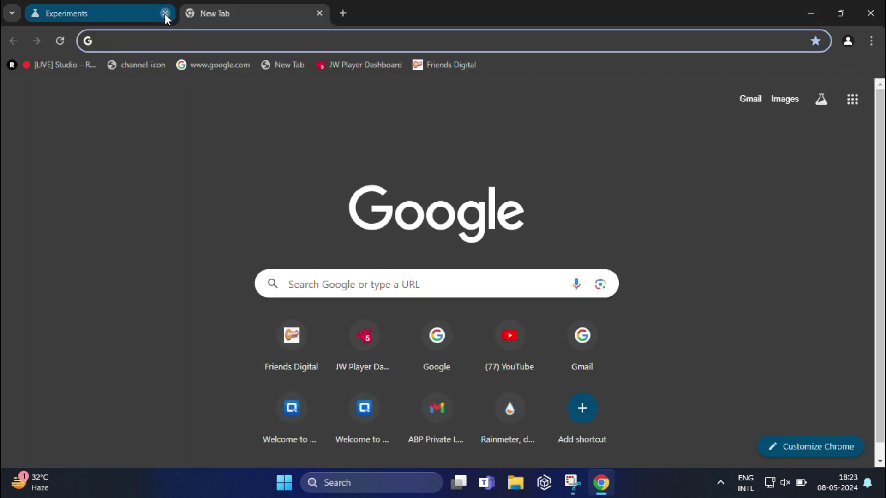
{"action": "left_click", "coordinate": [165, 13]}
{"action": "left_click", "coordinate": [810, 14]}
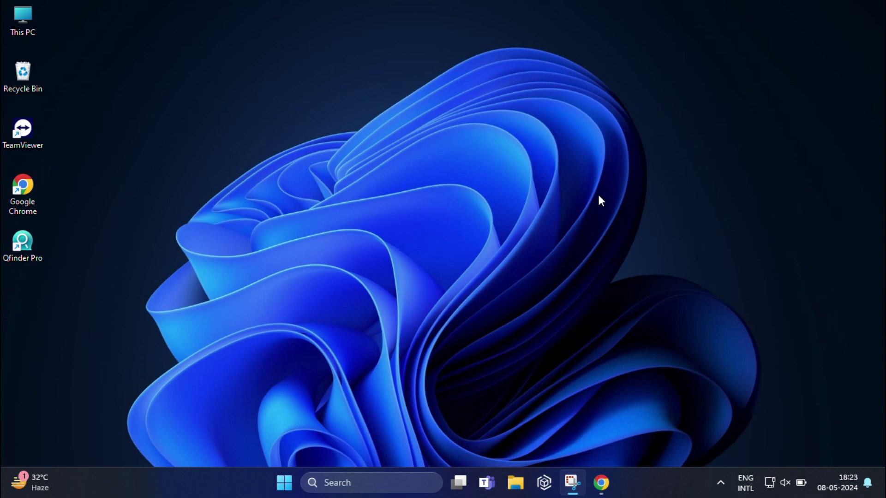
Reopen Chrome from the taskbar and load chrome://flags again.
{"action": "left_click", "coordinate": [600, 481]}
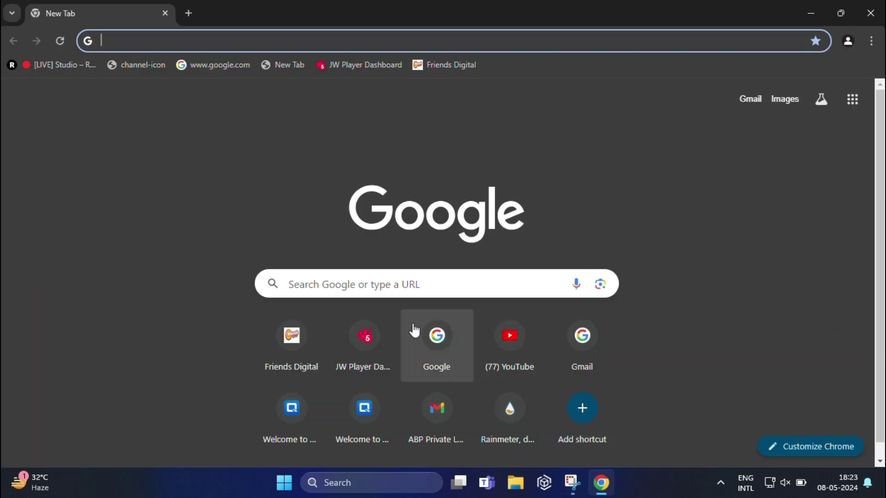
{"action": "type", "text": "chrom"}
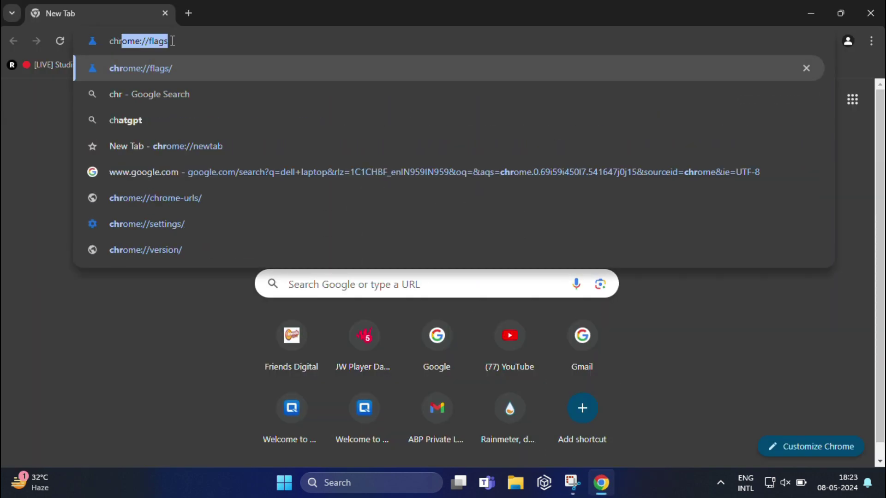
{"action": "type", "text": "e://"}
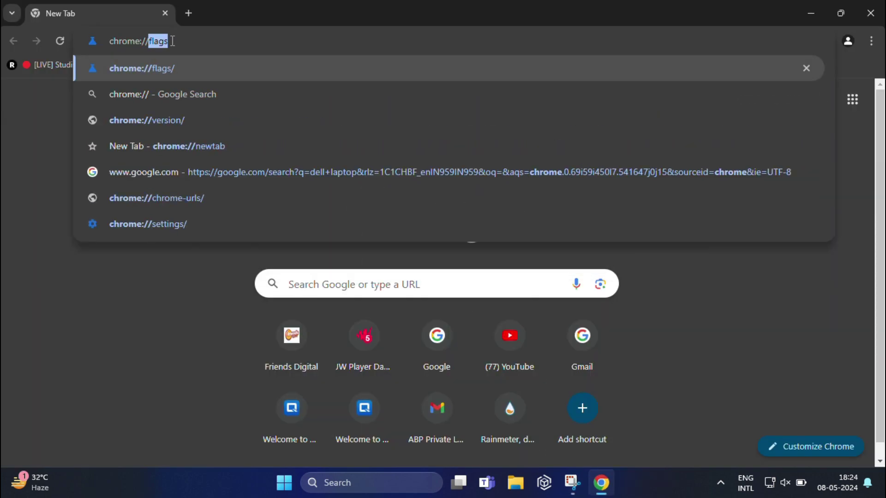
{"action": "type", "text": "flag"}
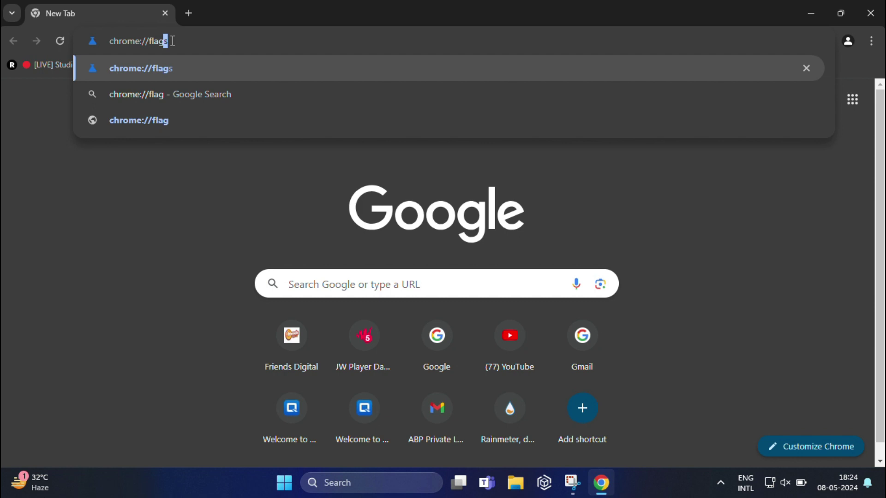
{"action": "key", "text": "Return"}
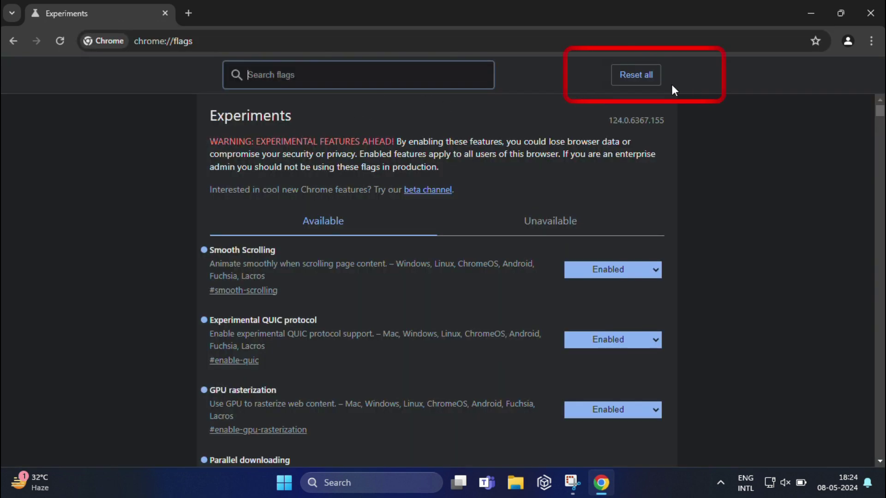
Reset all flags to default, relaunch, then close the Chrome window to reveal the desktop.
{"action": "left_click", "coordinate": [638, 78]}
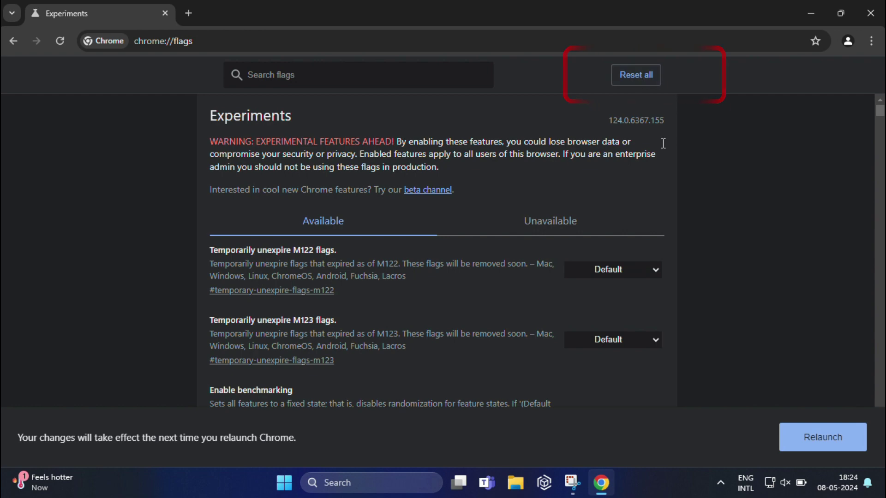
{"action": "left_click", "coordinate": [827, 437]}
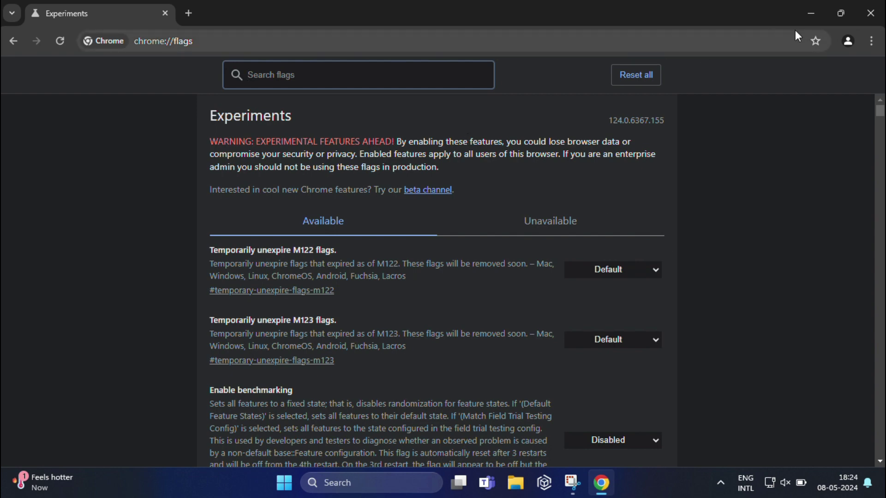
{"action": "left_click", "coordinate": [810, 14]}
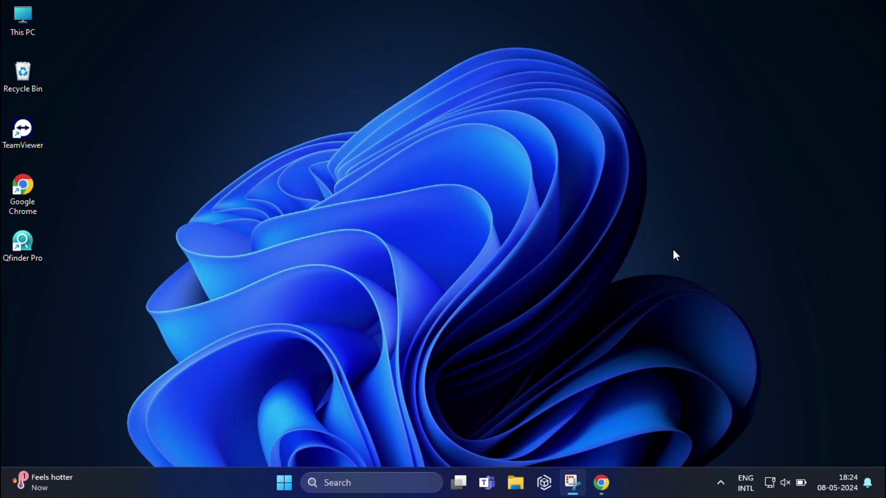